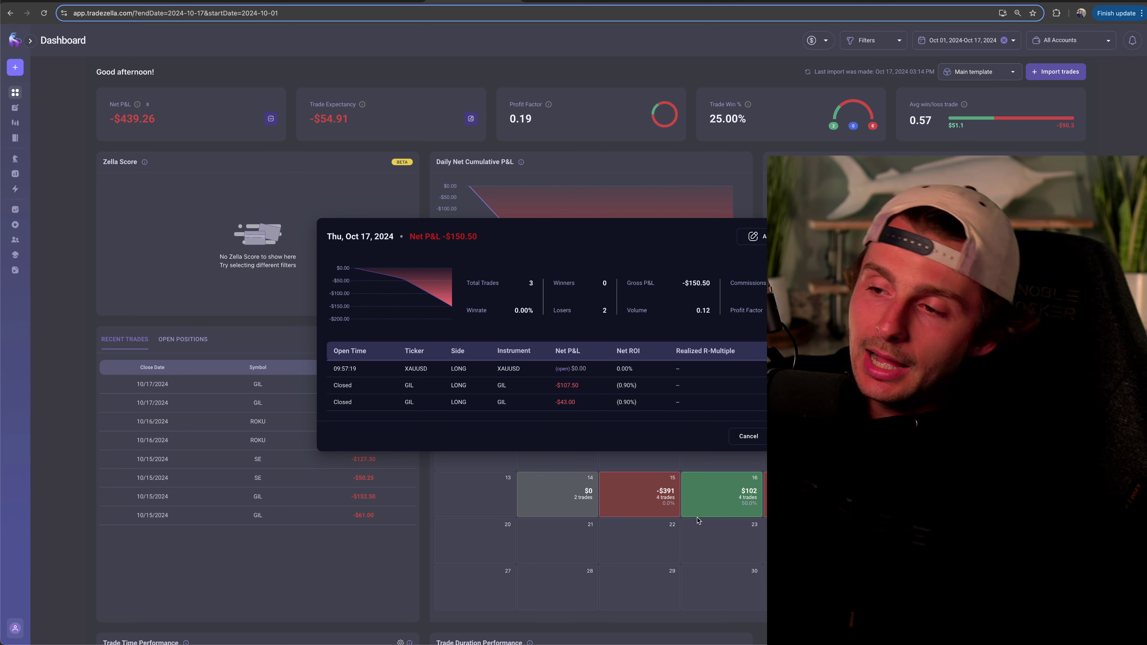
Close the daily trade summary and load the GIL chart in TradingView.
{"action": "left_click", "coordinate": [749, 443]}
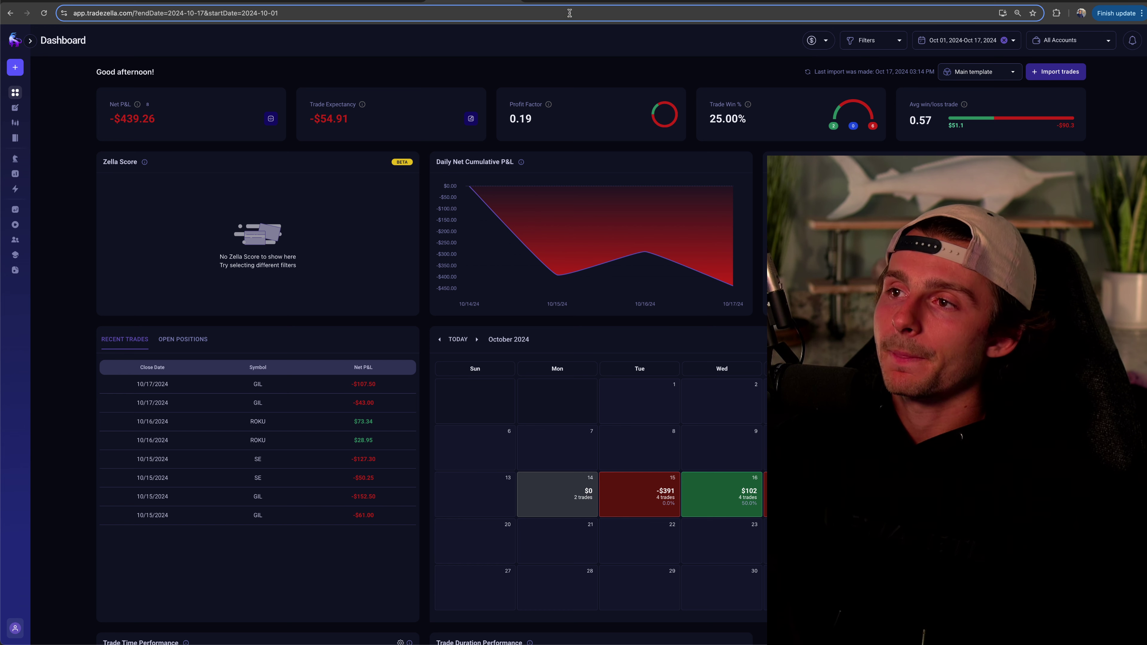
{"action": "left_click", "coordinate": [567, 3]}
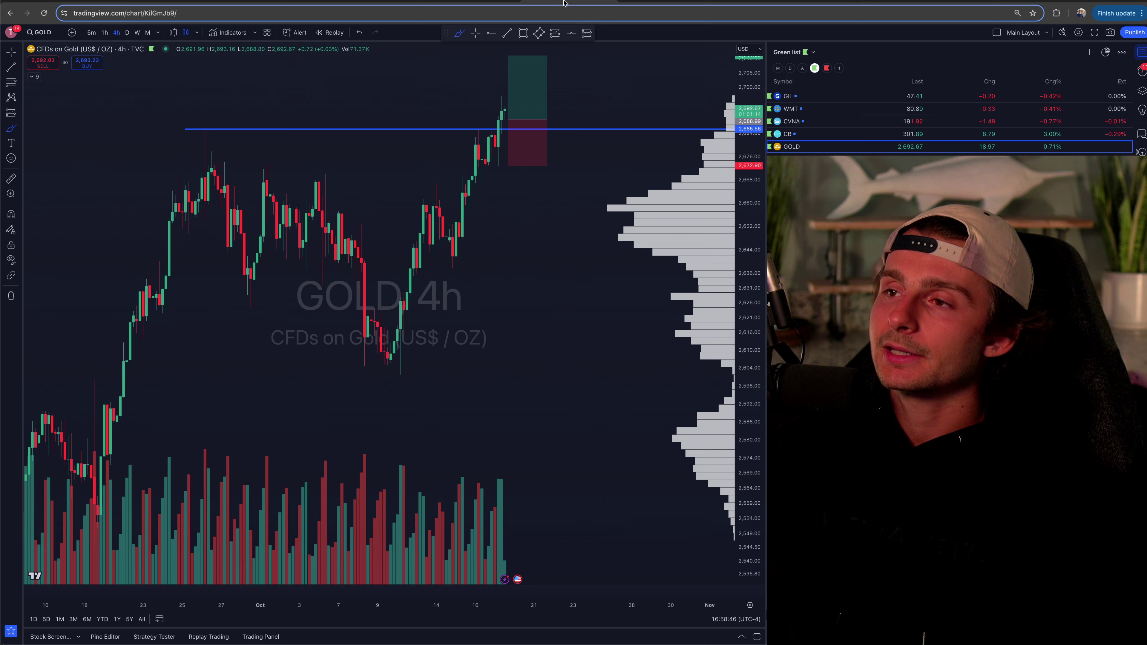
{"action": "left_click", "coordinate": [44, 32]}
{"action": "type", "text": "GIL"}
{"action": "key", "text": "Return"}
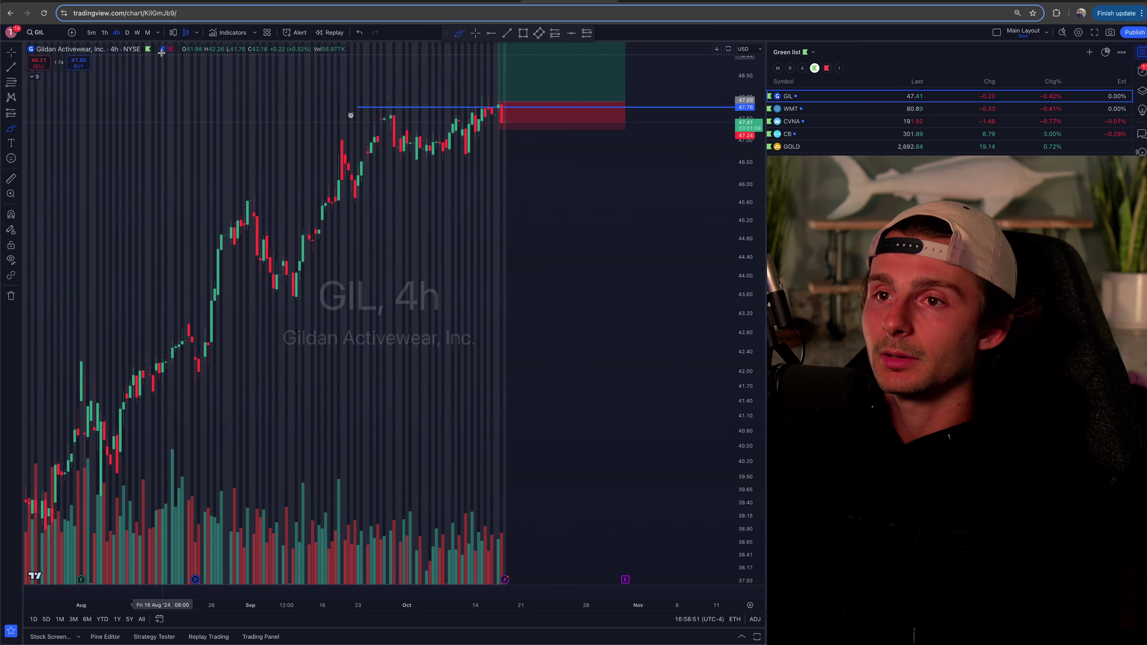
Set the GIL chart to the daily (1D) timeframe and examine the recent candles around the blue level and long position.
{"action": "key", "text": "1"}
{"action": "key", "text": "d"}
{"action": "key", "text": "Return"}
{"action": "scroll", "coordinate": [529, 264], "scroll_direction": "right", "scroll_amount": 5}
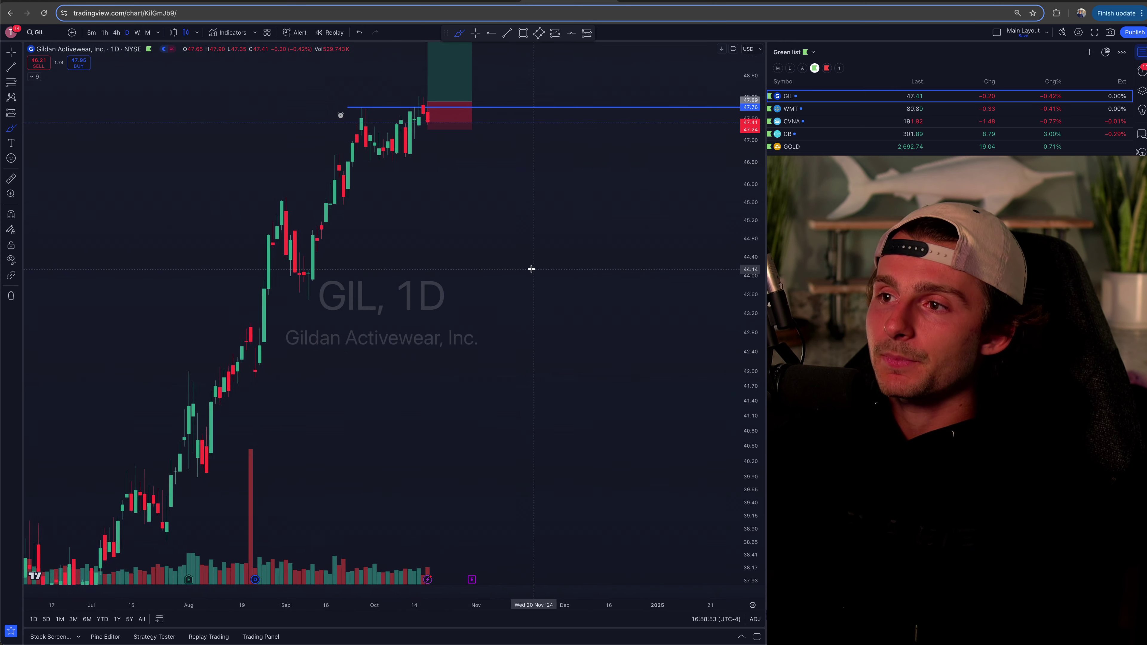
{"action": "scroll", "coordinate": [397, 160], "scroll_direction": "left", "scroll_amount": 5}
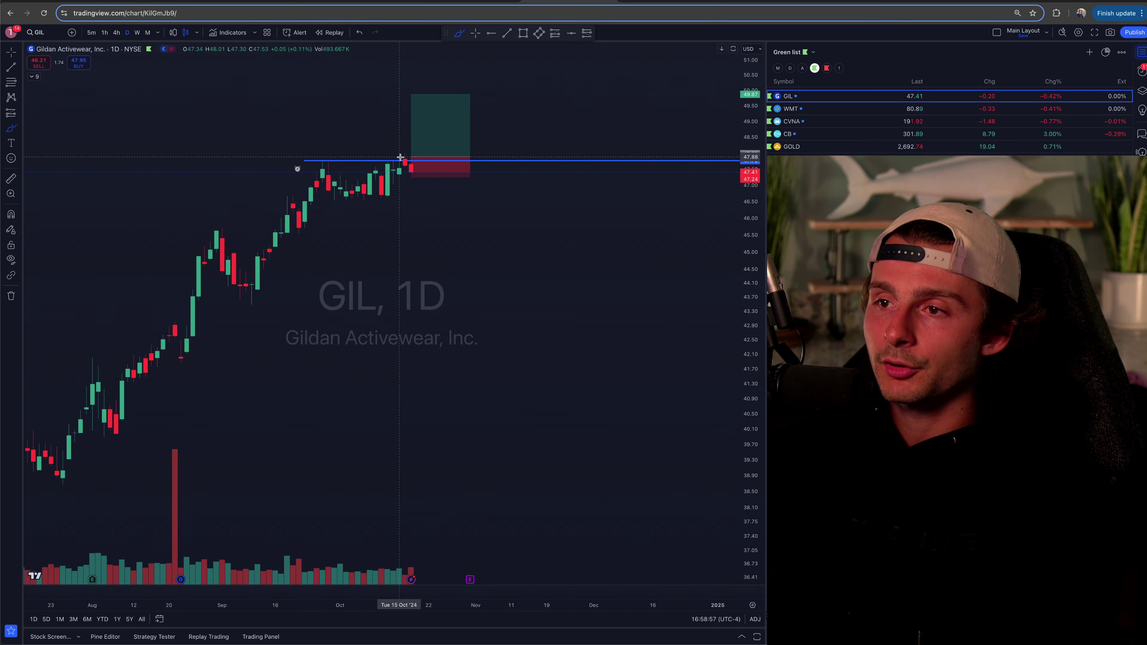
{"action": "scroll", "coordinate": [499, 180], "scroll_direction": "left", "scroll_amount": 2}
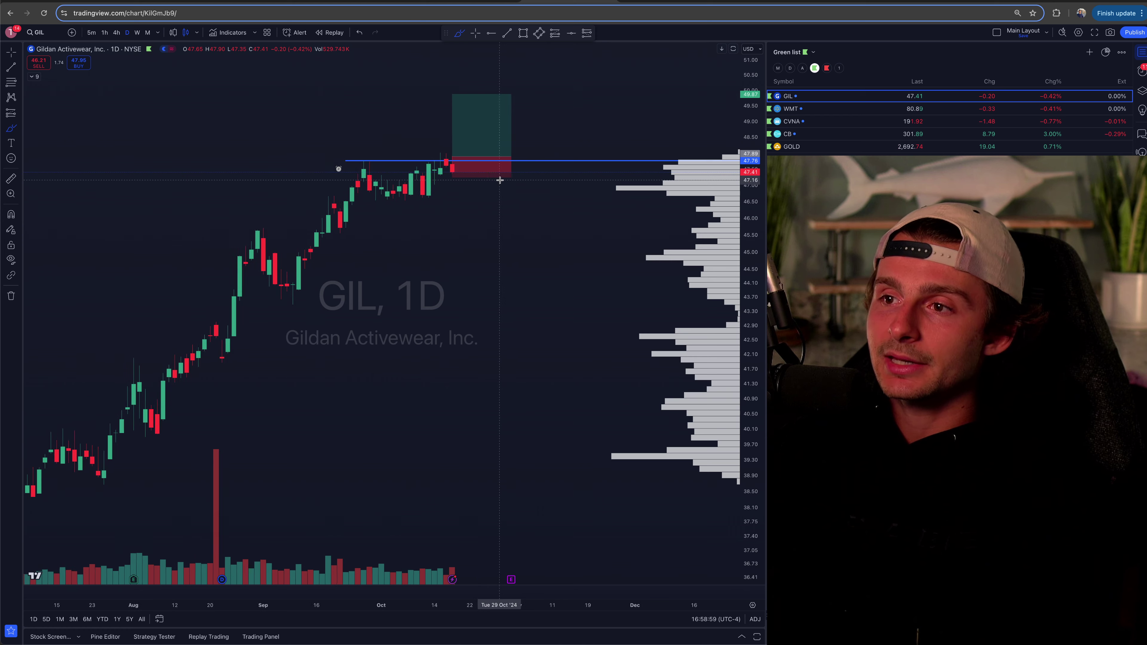
{"action": "scroll", "coordinate": [499, 180], "scroll_direction": "left", "scroll_amount": 2}
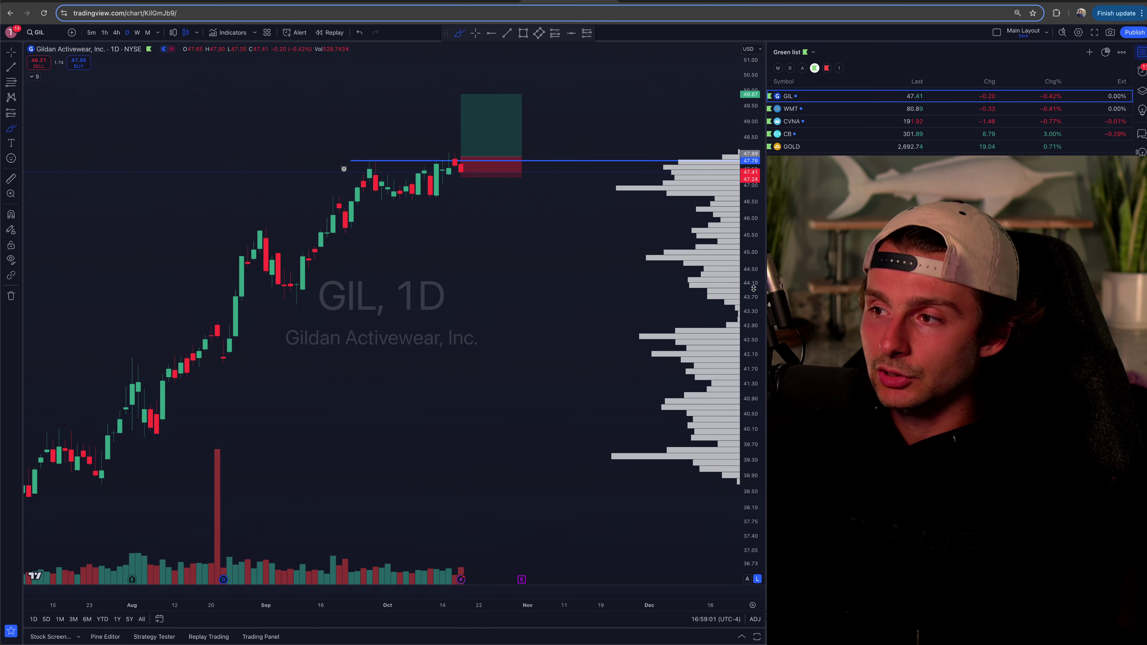
{"action": "left_click_drag", "start_coordinate": [753, 288], "coordinate": [753, 271]}
{"action": "scroll", "coordinate": [458, 150], "scroll_direction": "up", "scroll_amount": 1}
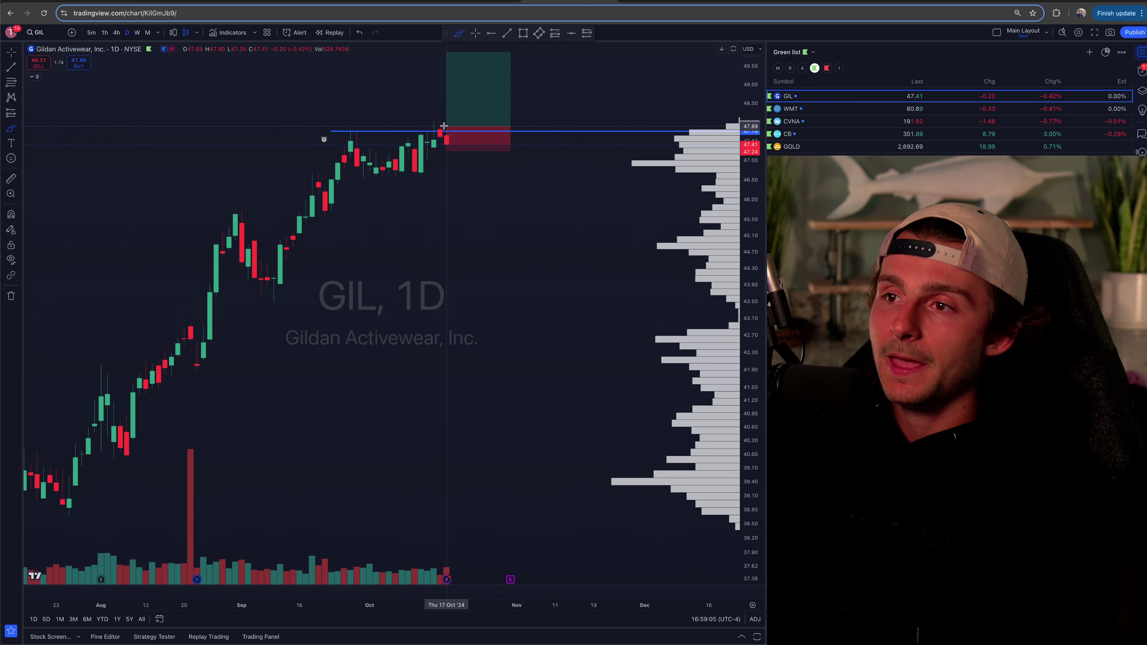
Brush a small circle and a short line over the latest GIL highs, undoing each mark.
{"action": "left_click_drag", "start_coordinate": [443, 122], "coordinate": [441, 121]}
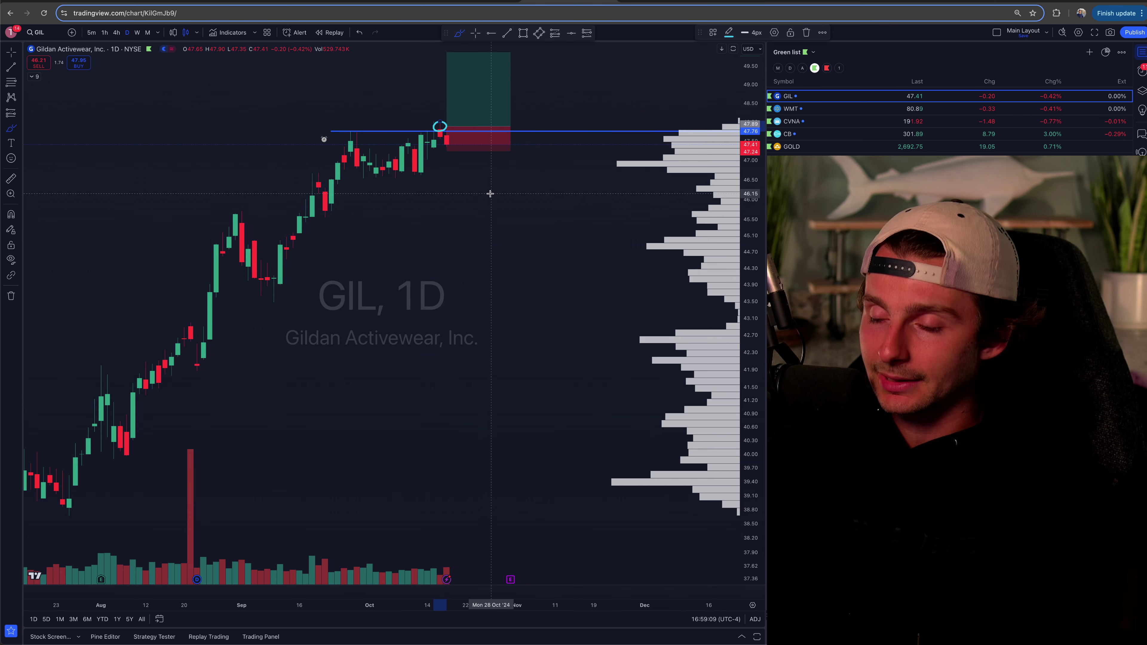
{"action": "key", "text": "ctrl+z"}
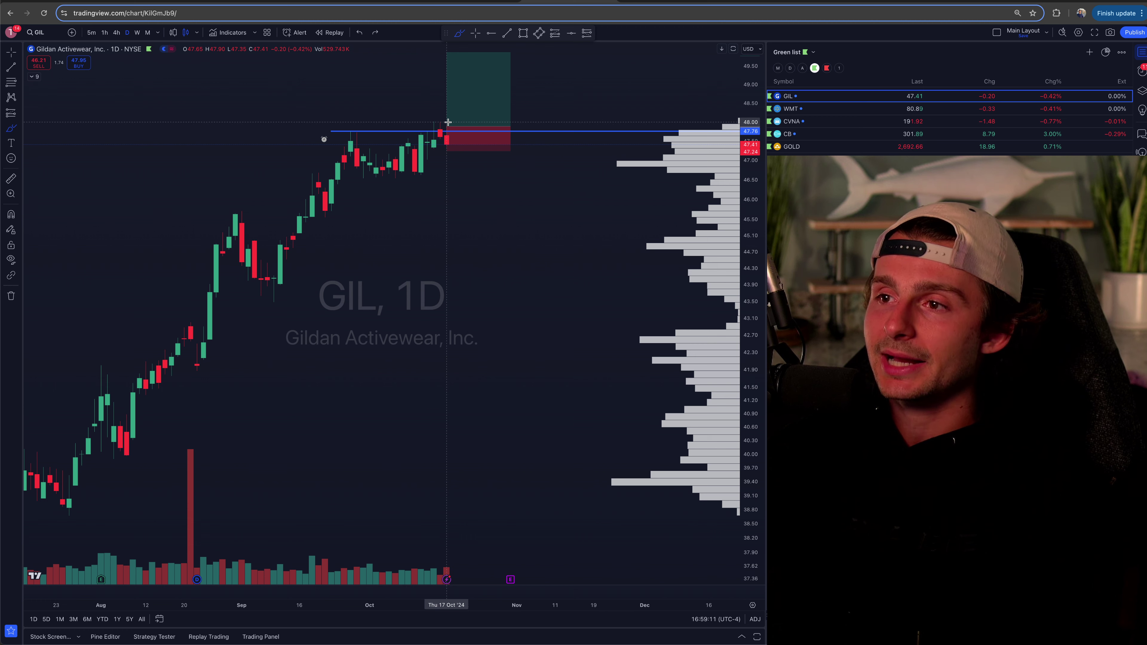
{"action": "left_click_drag", "start_coordinate": [445, 122], "coordinate": [422, 123]}
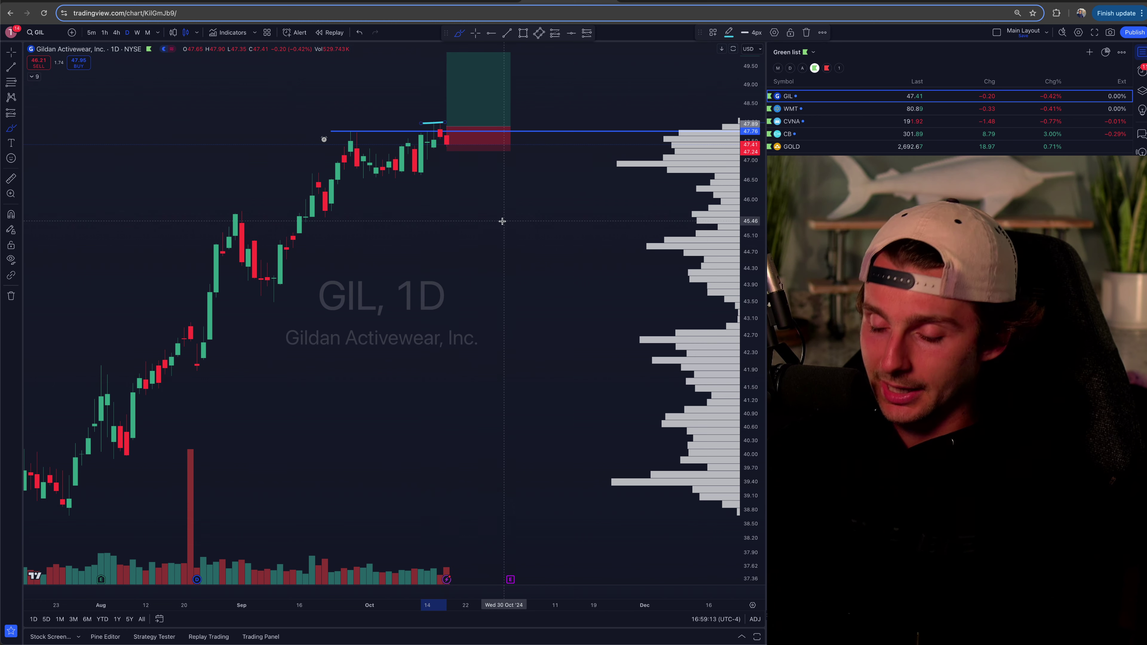
{"action": "key", "text": "ctrl+z"}
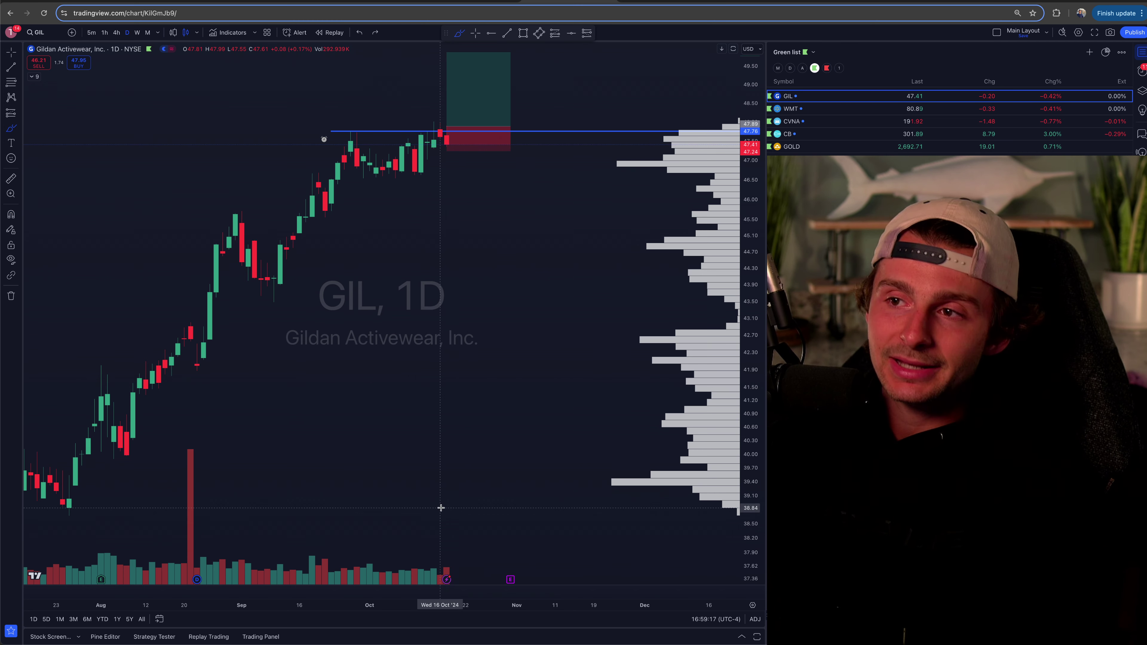
Brush a circle around the mid-October GIL candles breaking above the blue level, and undo it.
{"action": "scroll", "coordinate": [441, 508], "scroll_direction": "down", "scroll_amount": 2}
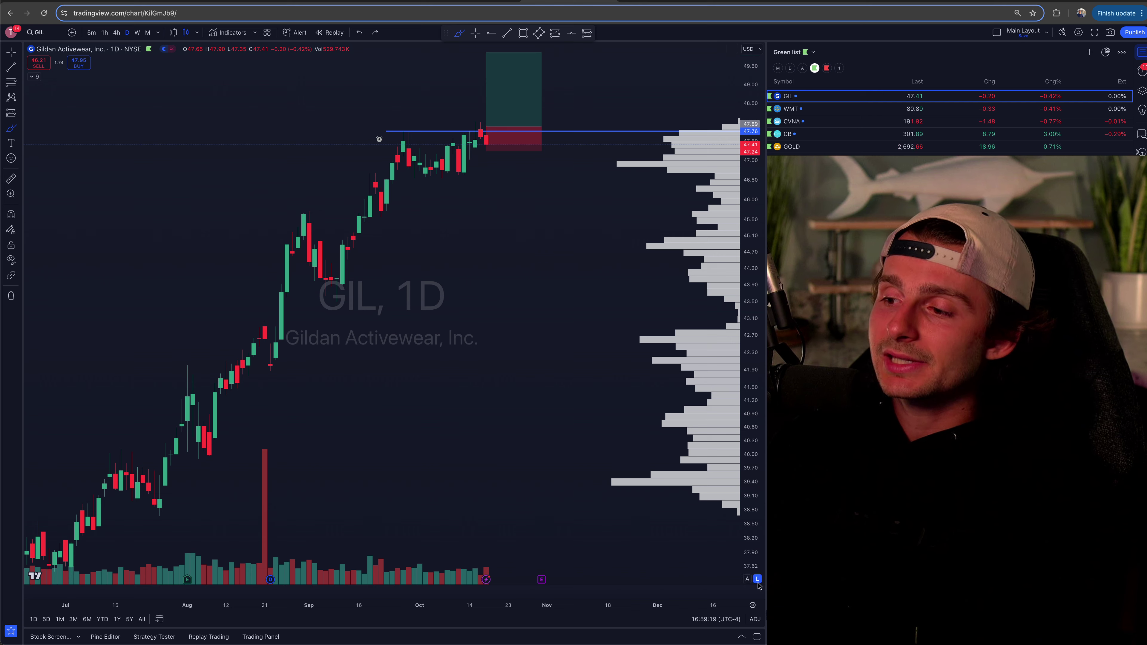
{"action": "scroll", "coordinate": [523, 305], "scroll_direction": "down", "scroll_amount": 2}
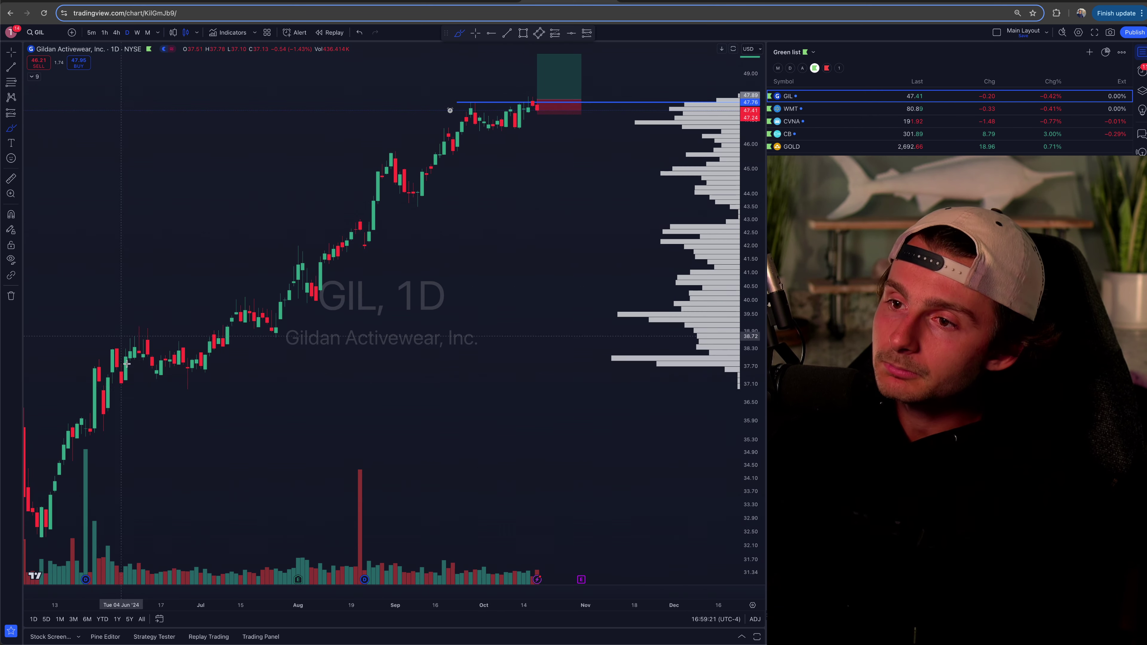
{"action": "scroll", "coordinate": [518, 132], "scroll_direction": "up", "scroll_amount": 1}
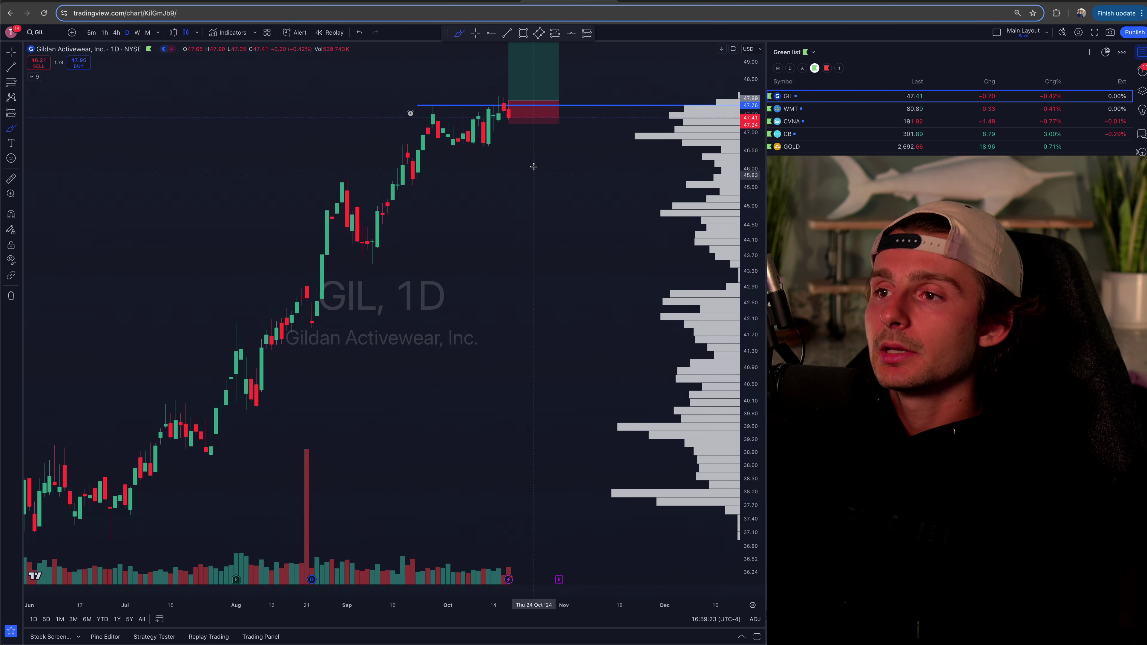
{"action": "mouse_move", "coordinate": [504, 95]}
{"action": "left_mouse_down"}
{"action": "mouse_move", "coordinate": [490, 108]}
{"action": "mouse_move", "coordinate": [506, 93]}
{"action": "left_mouse_up"}
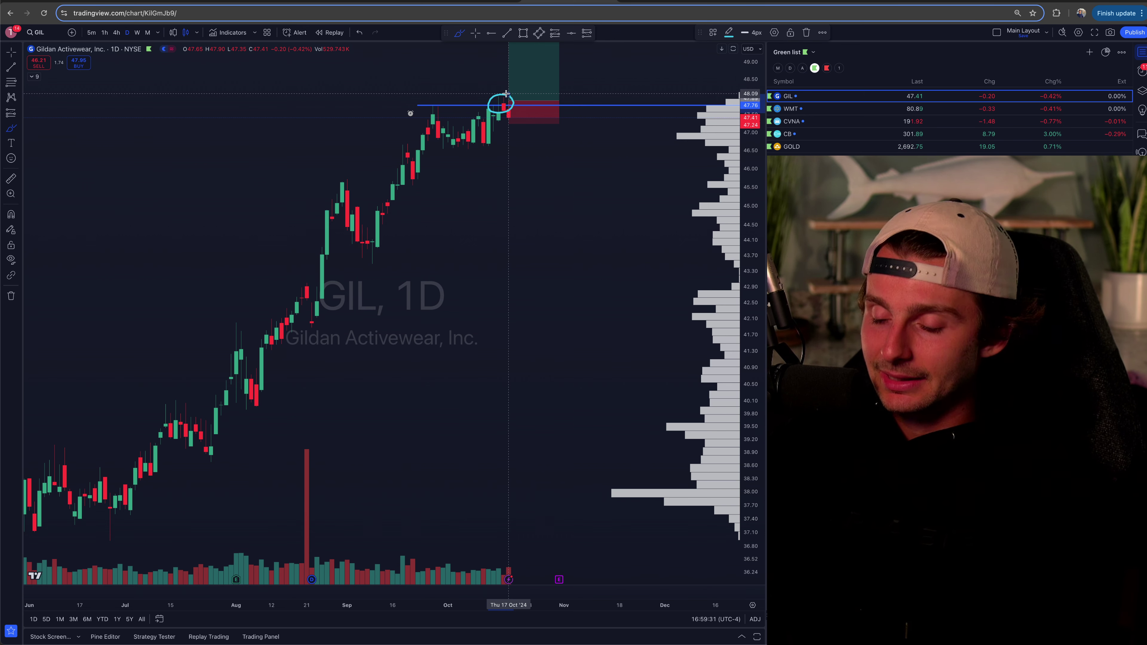
{"action": "key", "text": "super+z"}
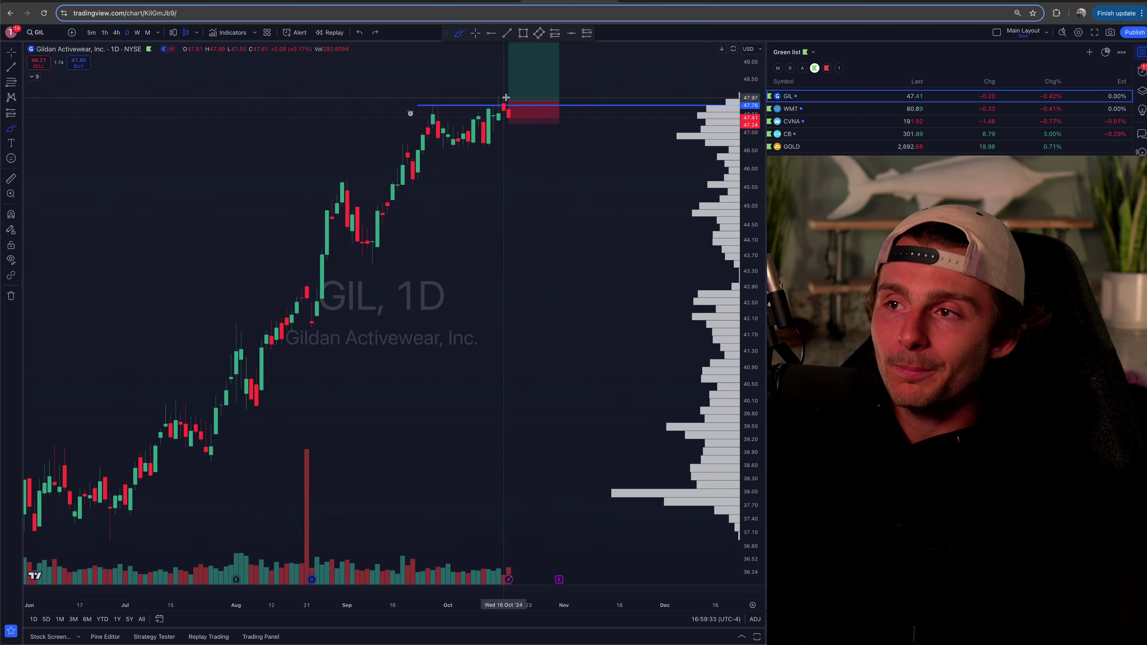
Brush a small loop twice over the wicks just above the blue level, undoing each loop.
{"action": "key", "text": "super+shift+z"}
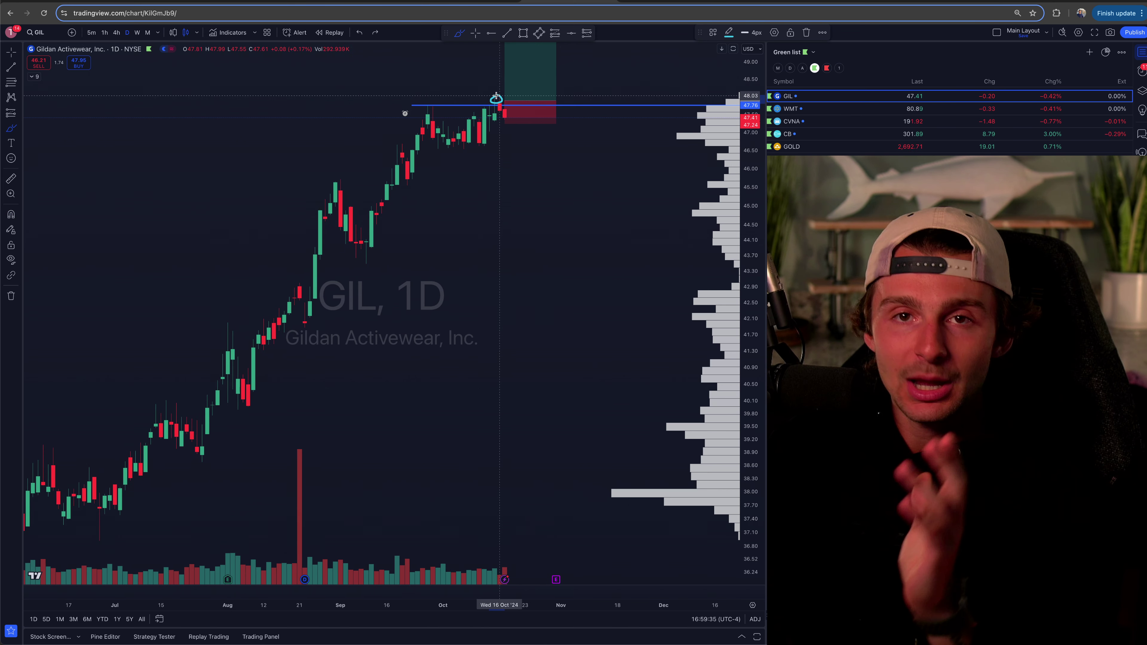
{"action": "left_click_drag", "start_coordinate": [501, 95], "coordinate": [496, 97]}
{"action": "key", "text": "super+z"}
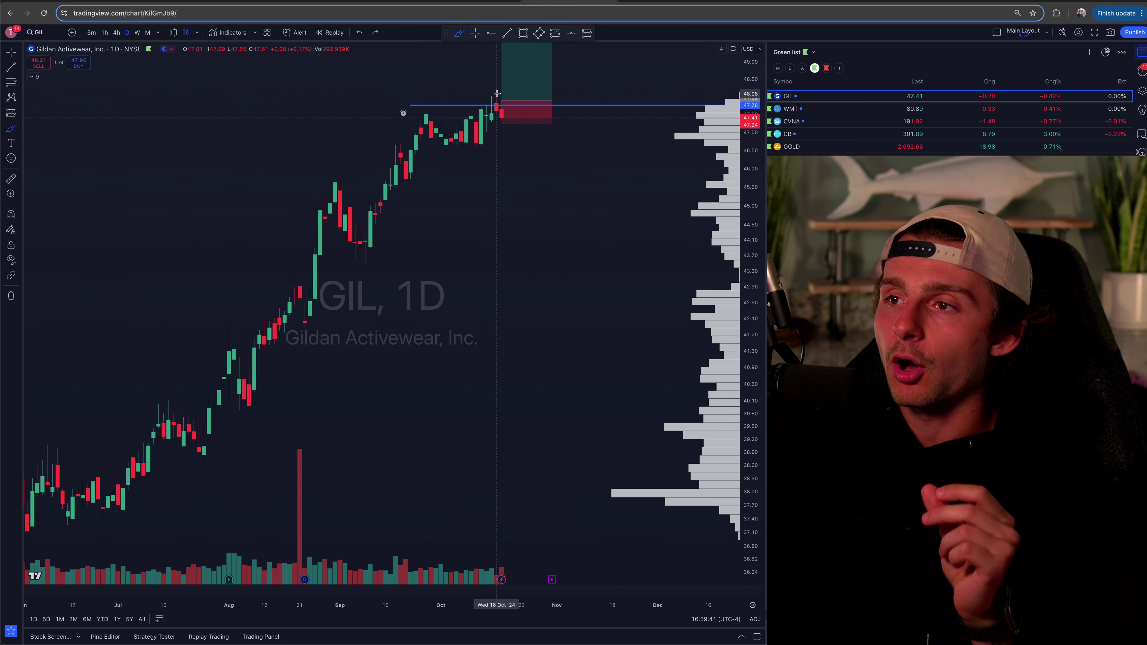
{"action": "key", "text": "super+shift+z"}
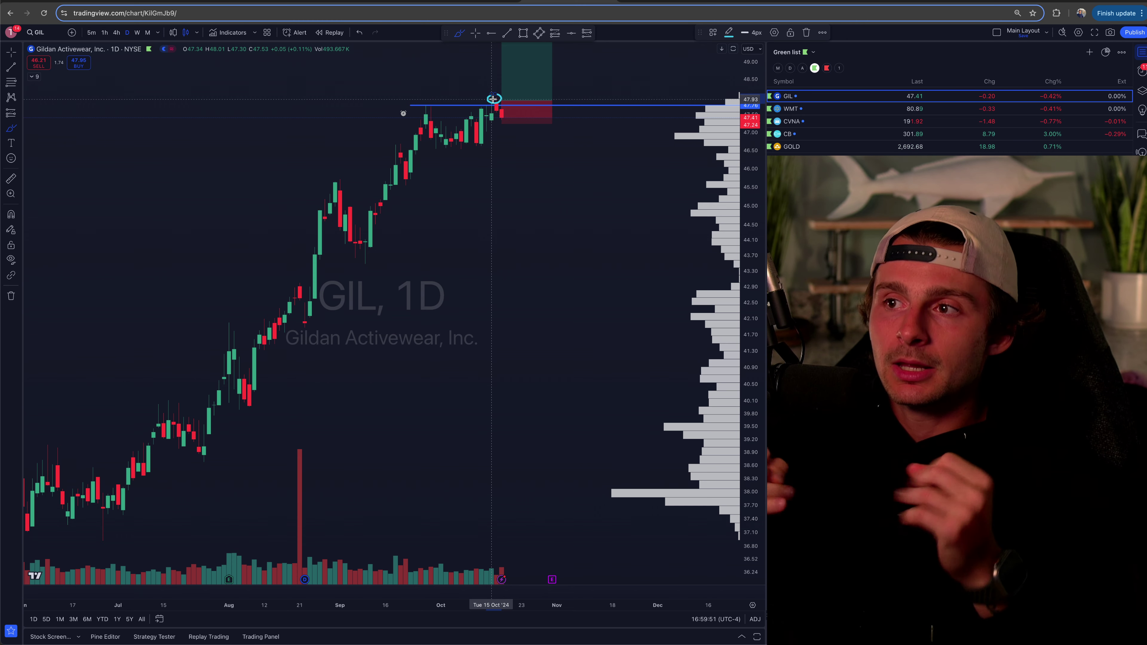
{"action": "key", "text": "super+z"}
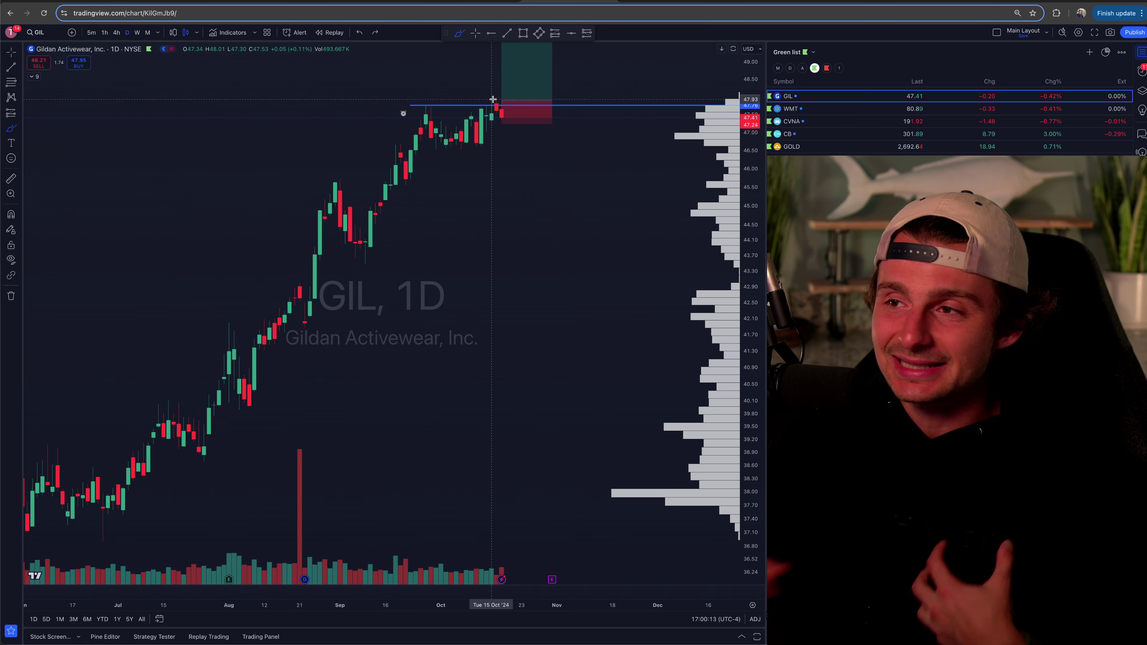
Sketch a loop at the GIL breakout high with a stroke falling into the red stop zone, and undo both drawings.
{"action": "scroll", "coordinate": [474, 102], "scroll_direction": "up", "scroll_amount": 3}
{"action": "mouse_move", "coordinate": [437, 100]}
{"action": "left_mouse_down"}
{"action": "mouse_move", "coordinate": [429, 106]}
{"action": "mouse_move", "coordinate": [447, 120]}
{"action": "left_mouse_up"}
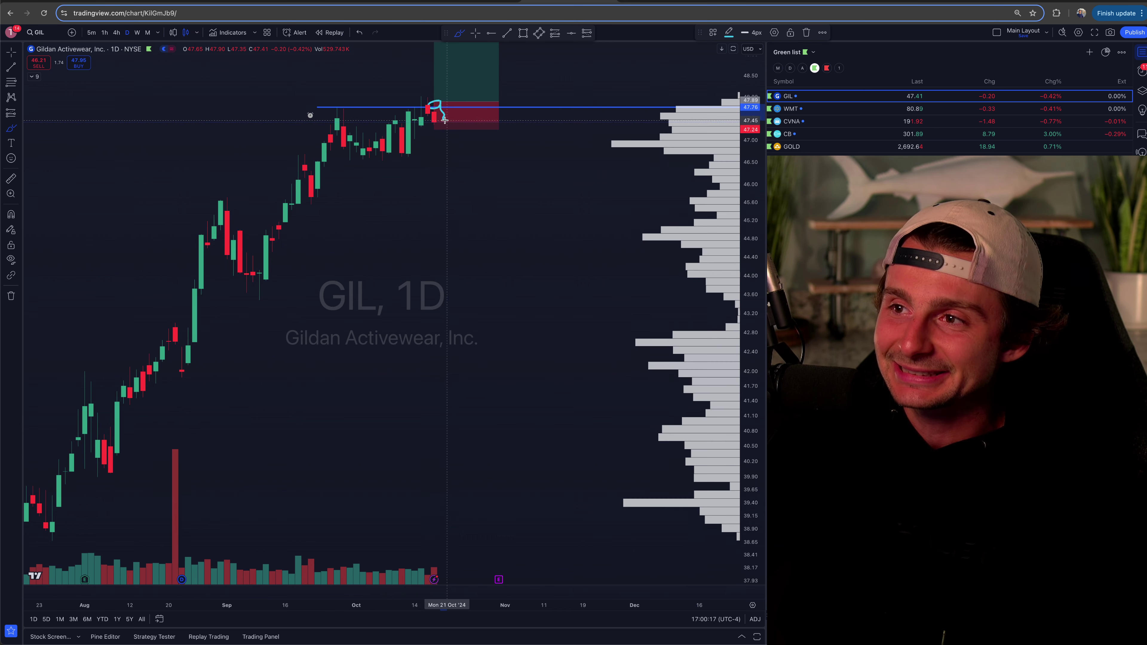
{"action": "key", "text": "Escape"}
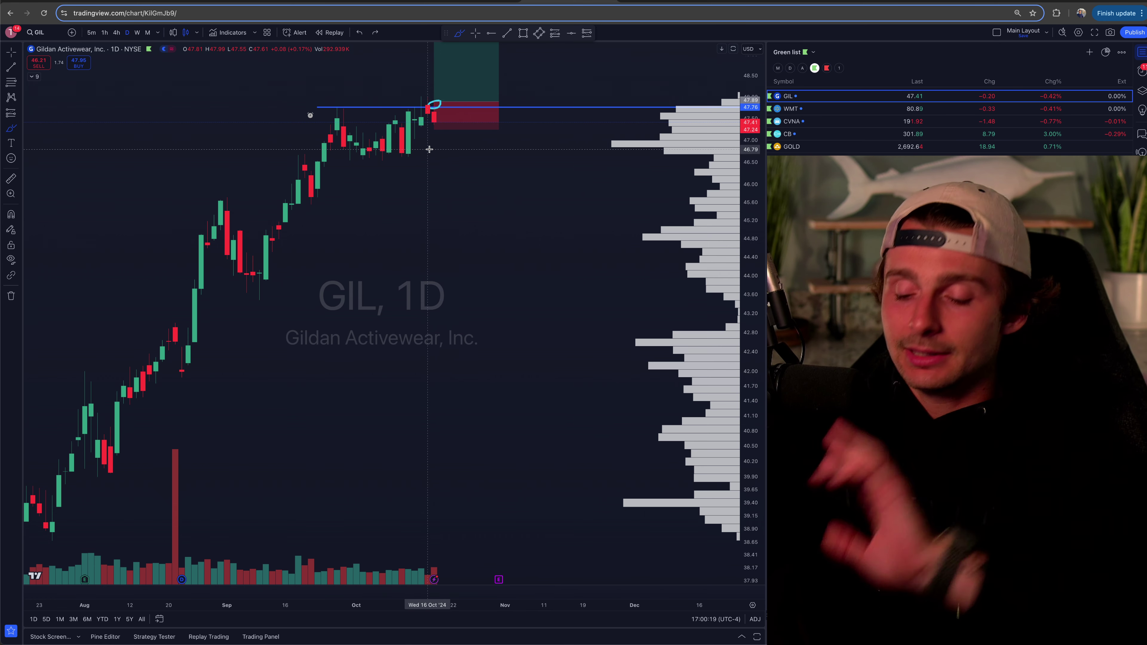
{"action": "key", "text": "ctrl+z"}
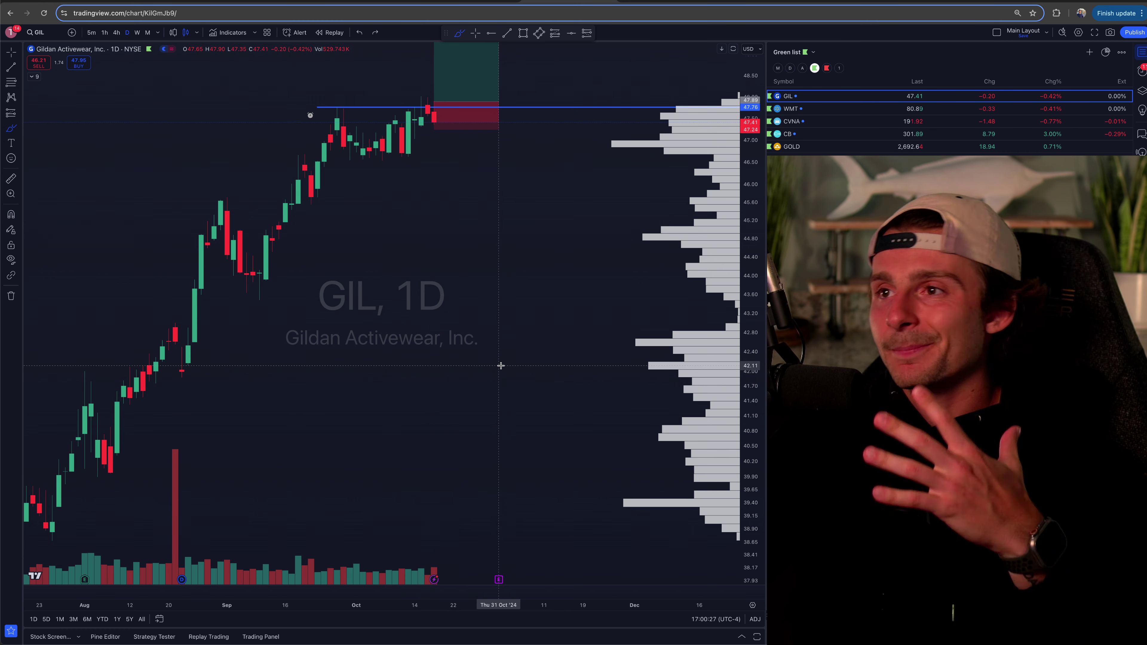
Switch to the TradeZella dashboard and review the trade summary for Thursday, Oct 17, 2024, closing it when done.
{"action": "key", "text": "ctrl+Tab"}
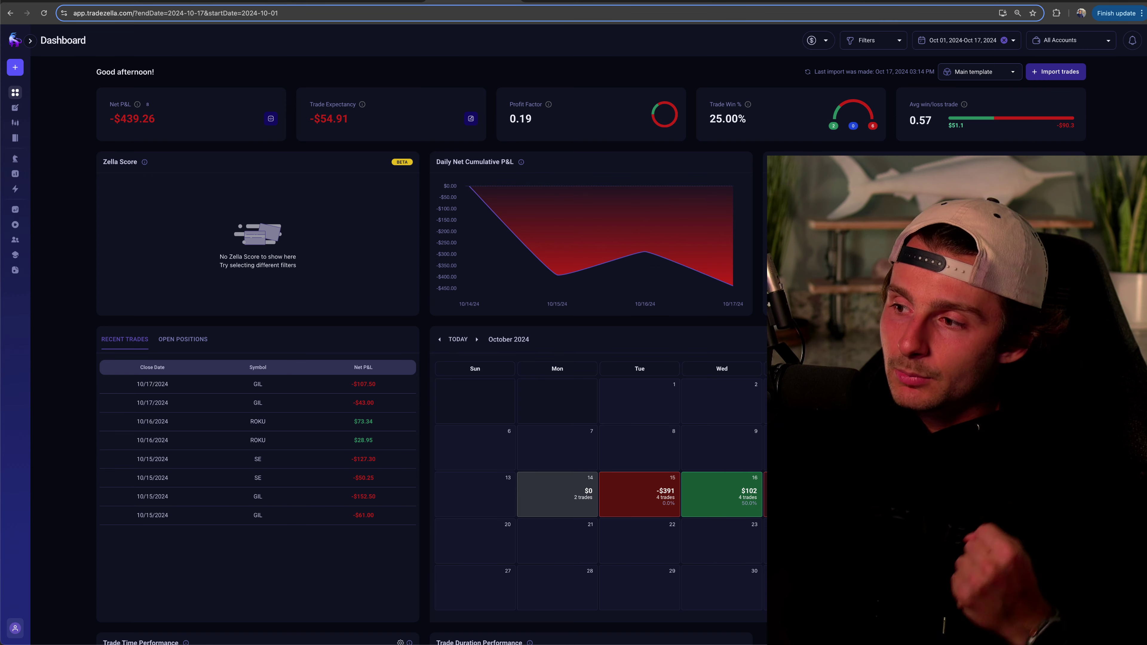
{"action": "left_click", "coordinate": [804, 495]}
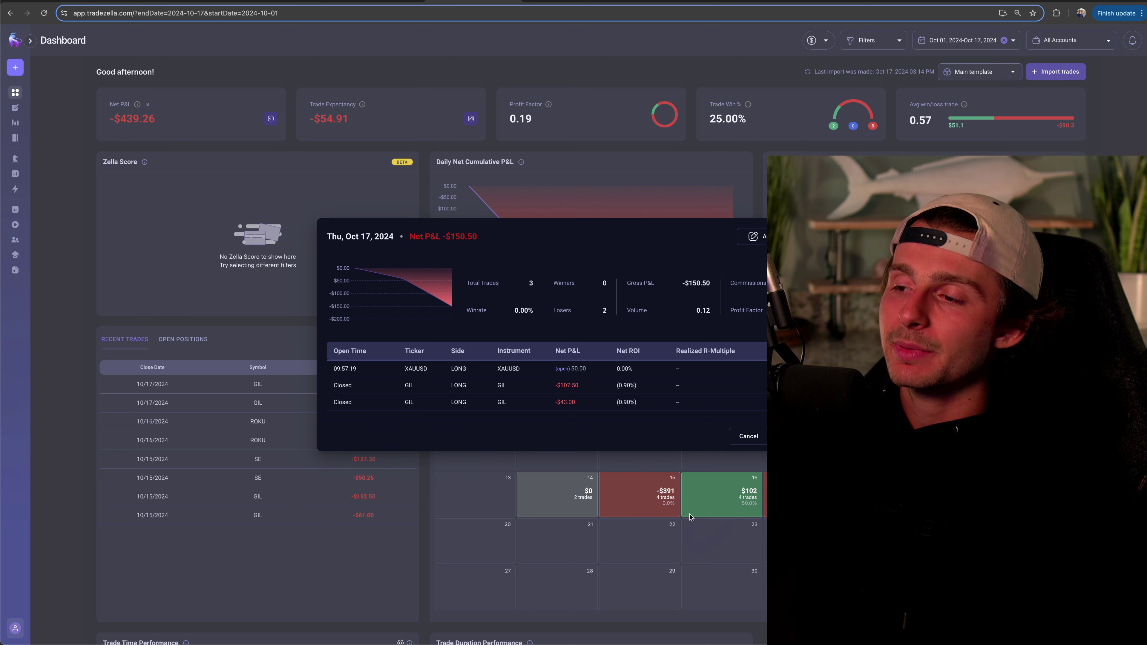
{"action": "left_click", "coordinate": [748, 436]}
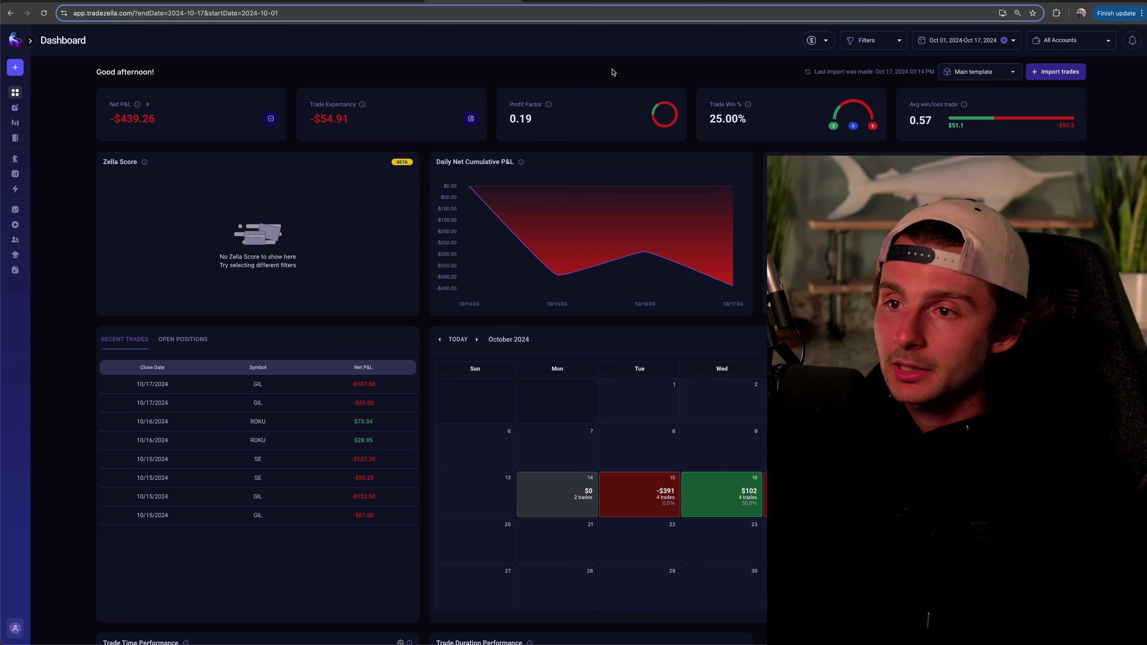
Return to TradingView, show the Main Watchlist and load the SPY daily chart.
{"action": "left_click", "coordinate": [561, 4]}
{"action": "left_click", "coordinate": [789, 68]}
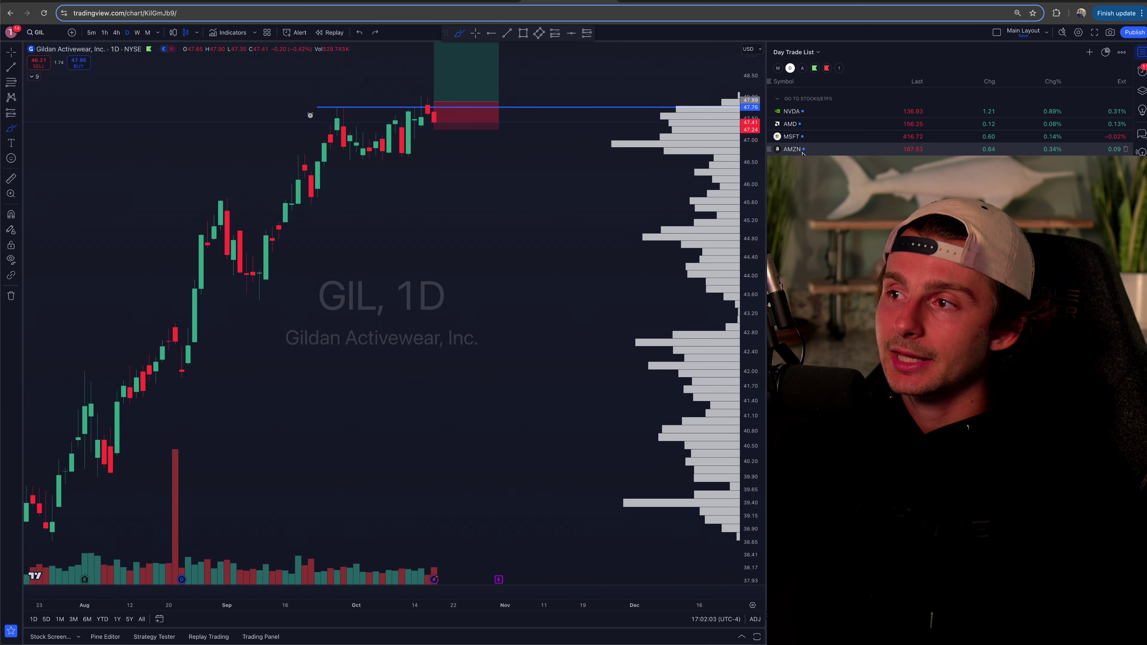
{"action": "left_click", "coordinate": [779, 68]}
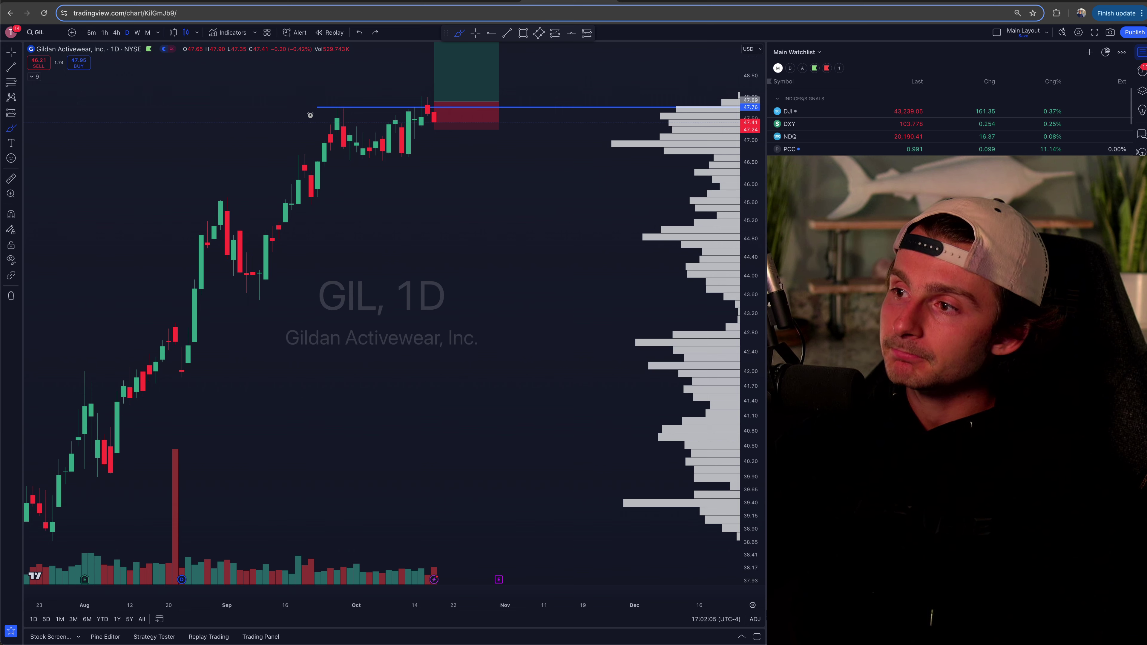
{"action": "key", "text": "Down"}
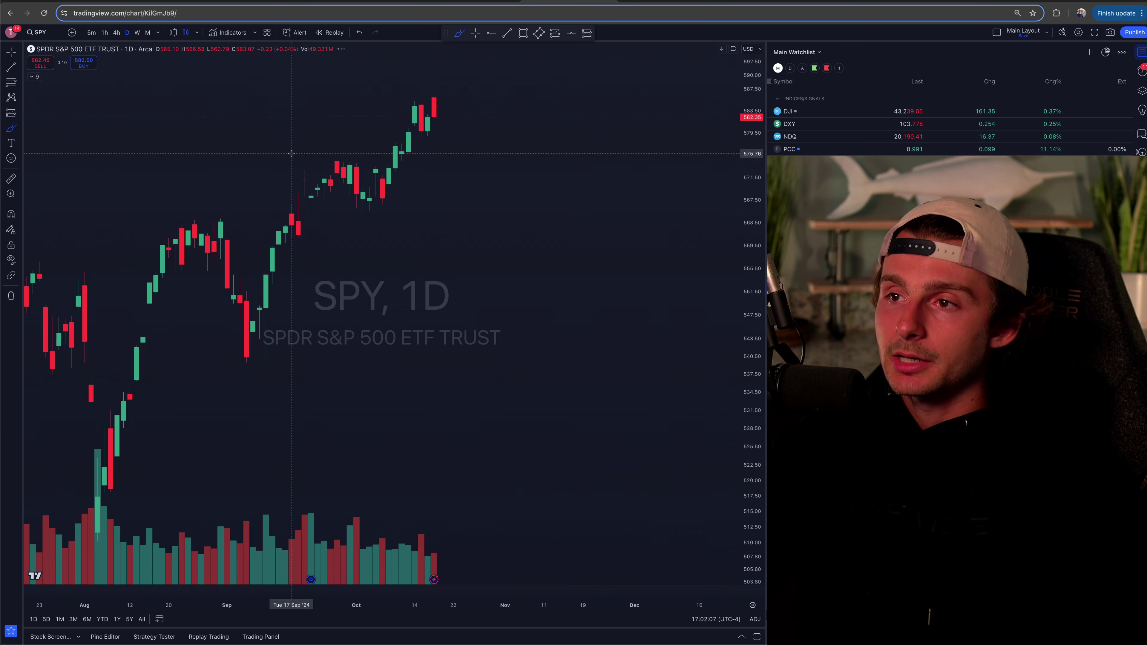
Brush a short horizontal line across the latest SPY daily highs, and undo it.
{"action": "scroll", "coordinate": [512, 148], "scroll_direction": "down", "scroll_amount": 5}
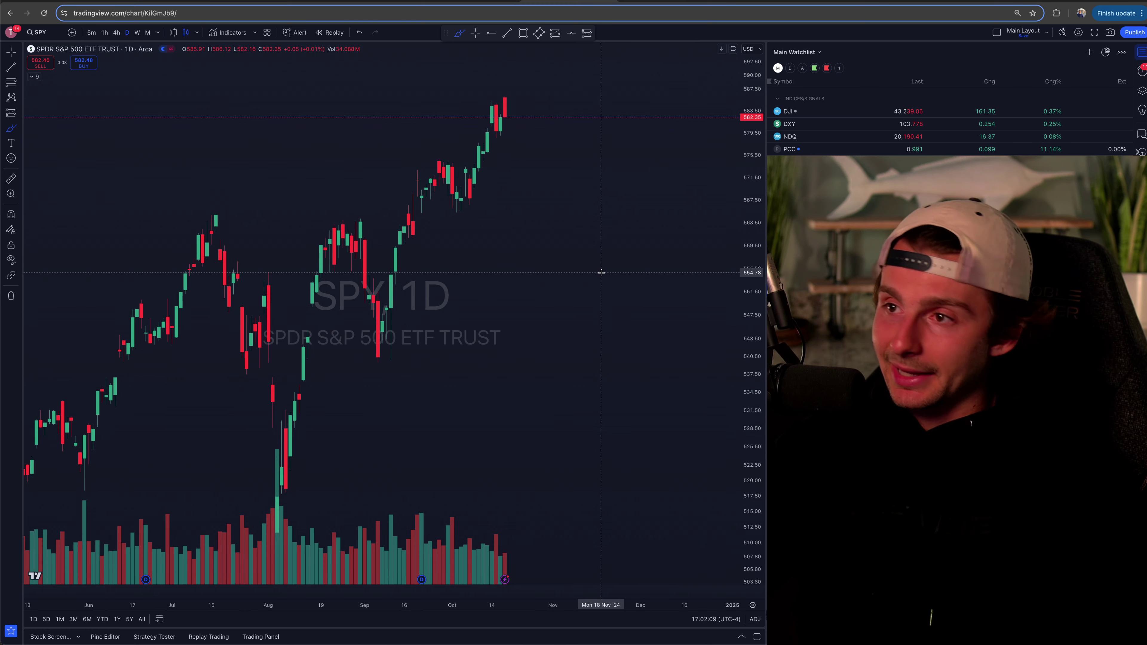
{"action": "scroll", "coordinate": [557, 141], "scroll_direction": "up", "scroll_amount": 4}
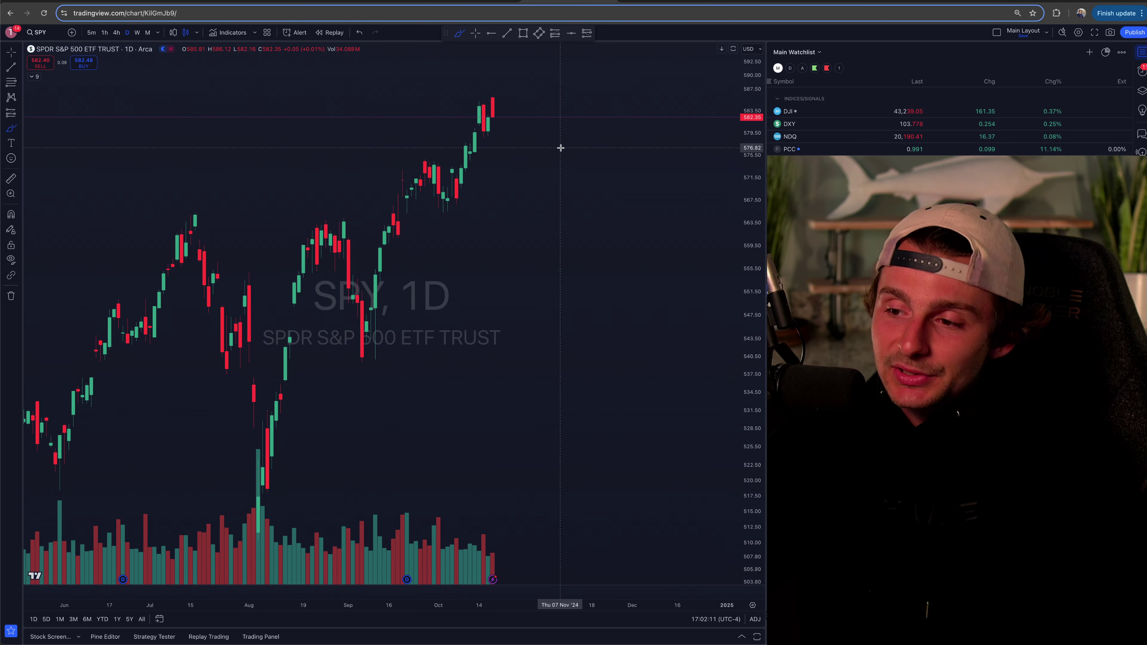
{"action": "left_click", "coordinate": [460, 33]}
{"action": "left_click", "coordinate": [482, 97]}
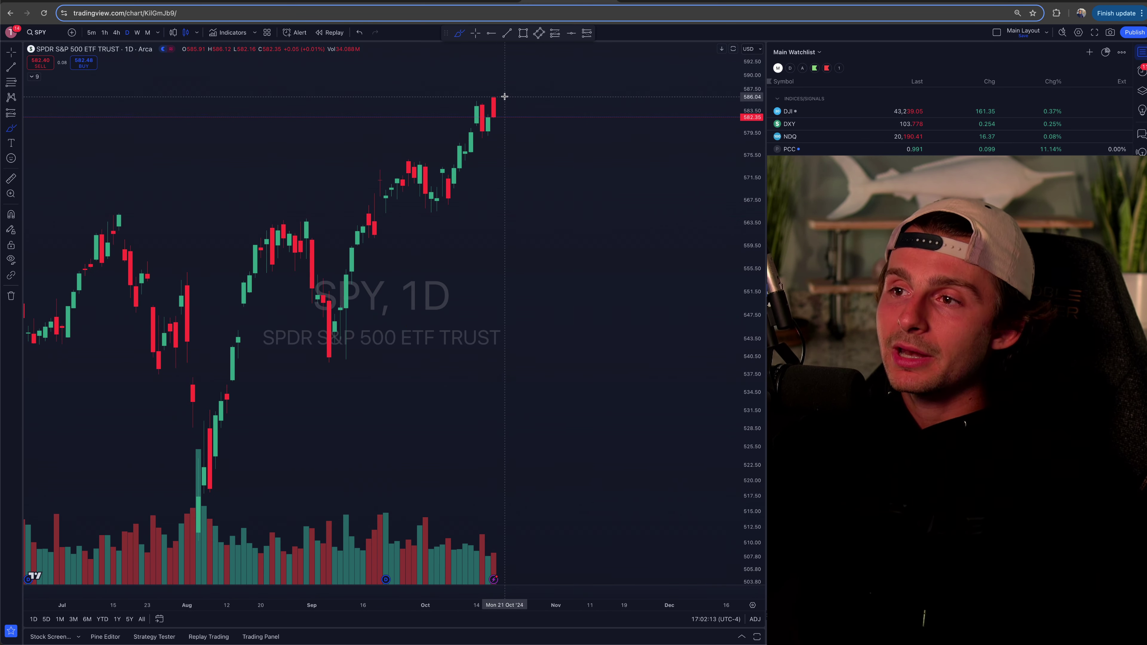
{"action": "left_click", "coordinate": [504, 97]}
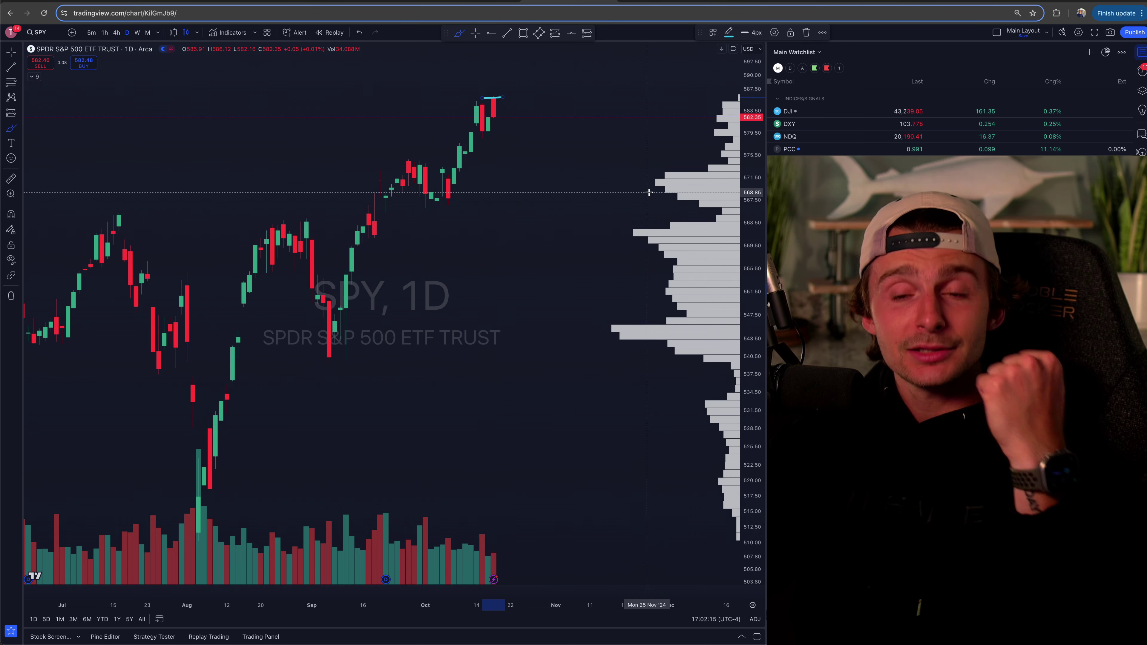
{"action": "key", "text": "ctrl+z"}
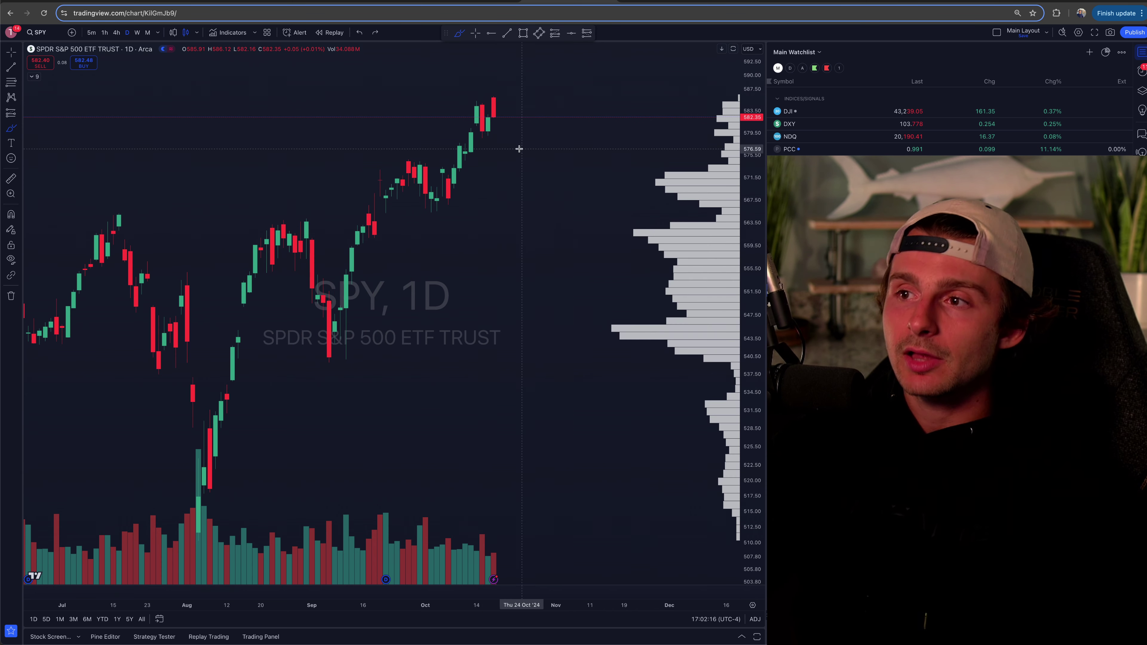
Brush a short downward curve beside the latest SPY daily candle, and undo it.
{"action": "left_click", "coordinate": [497, 99]}
{"action": "left_click_drag", "start_coordinate": [498, 105], "coordinate": [505, 116]}
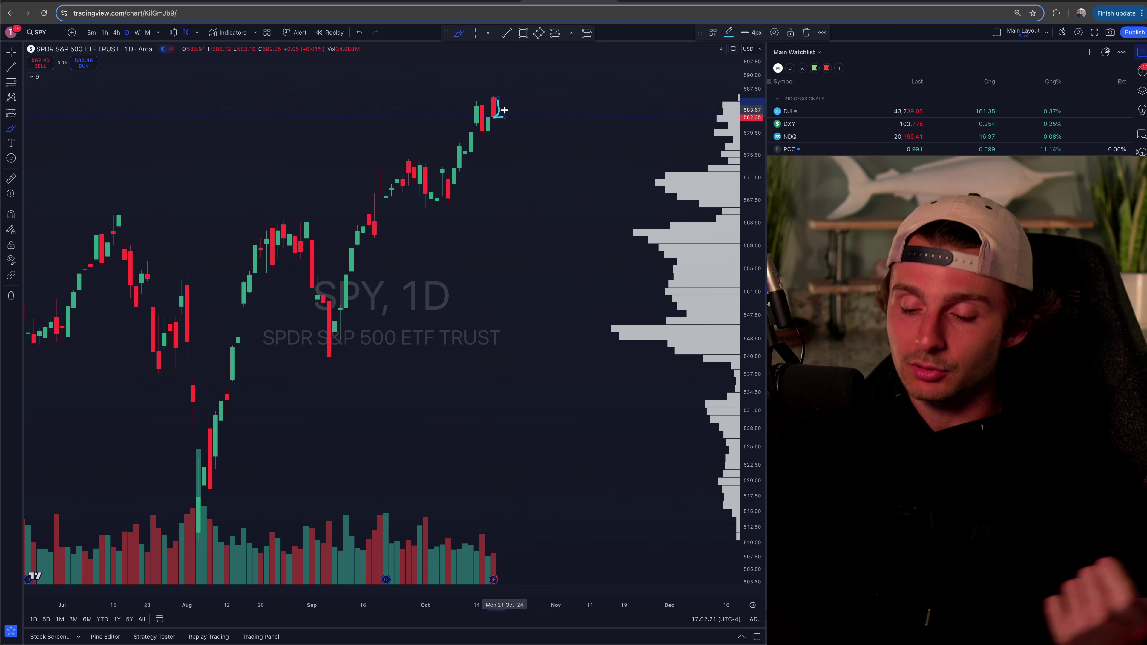
{"action": "key", "text": "ctrl+z"}
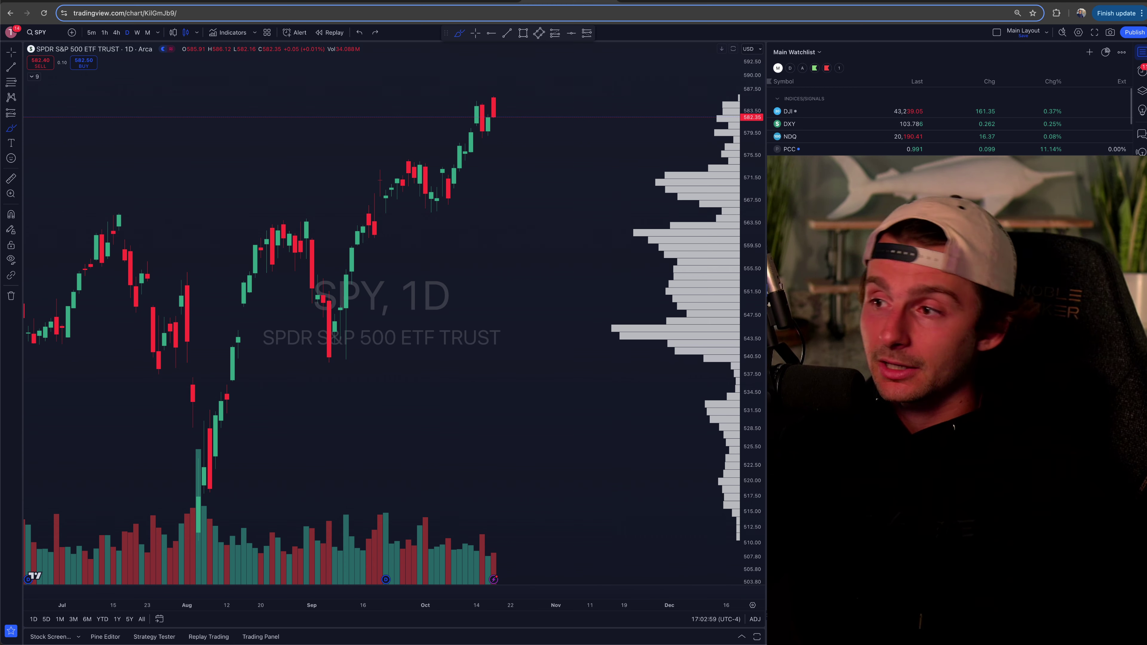
Switch to the TradeZella dashboard and highlight the Net P&L figure for Oct 01 to Oct 17, 2024, clearing the selection when done.
{"action": "scroll", "coordinate": [949, 127], "scroll_direction": "down", "scroll_amount": 10}
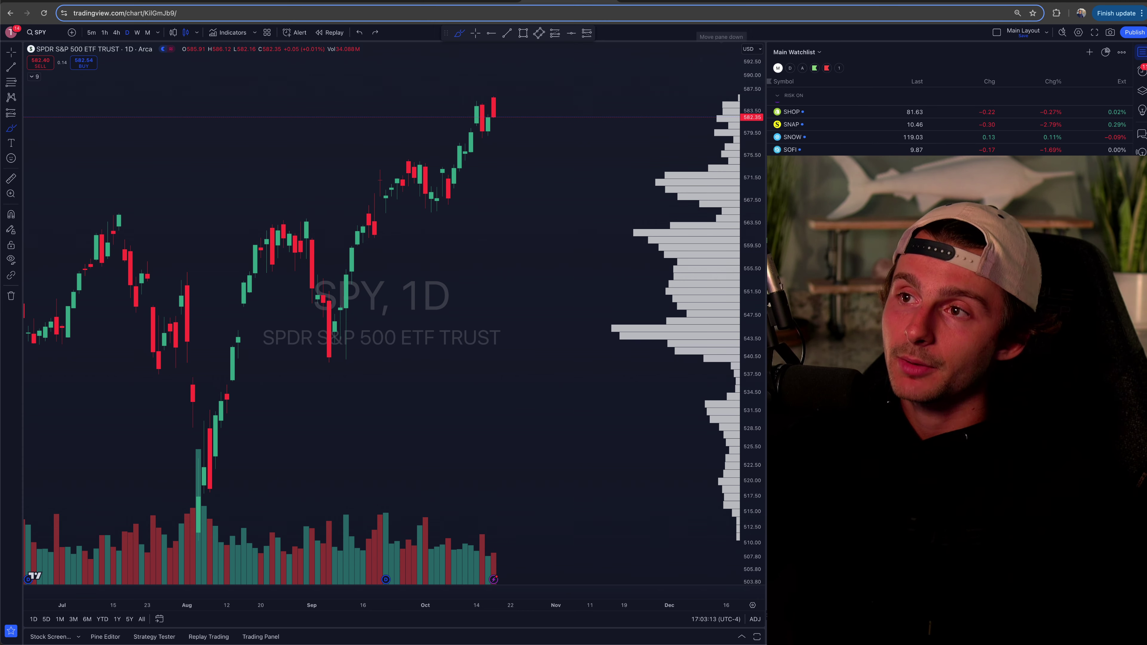
{"action": "left_click", "coordinate": [451, 1]}
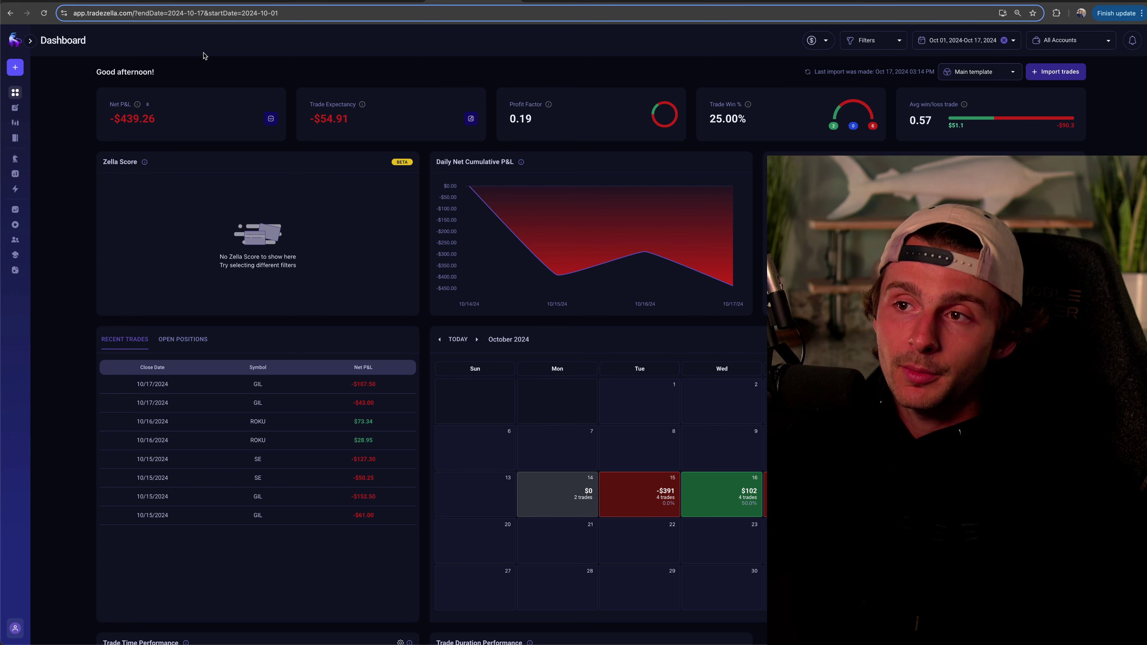
{"action": "left_click_drag", "start_coordinate": [114, 120], "coordinate": [197, 125]}
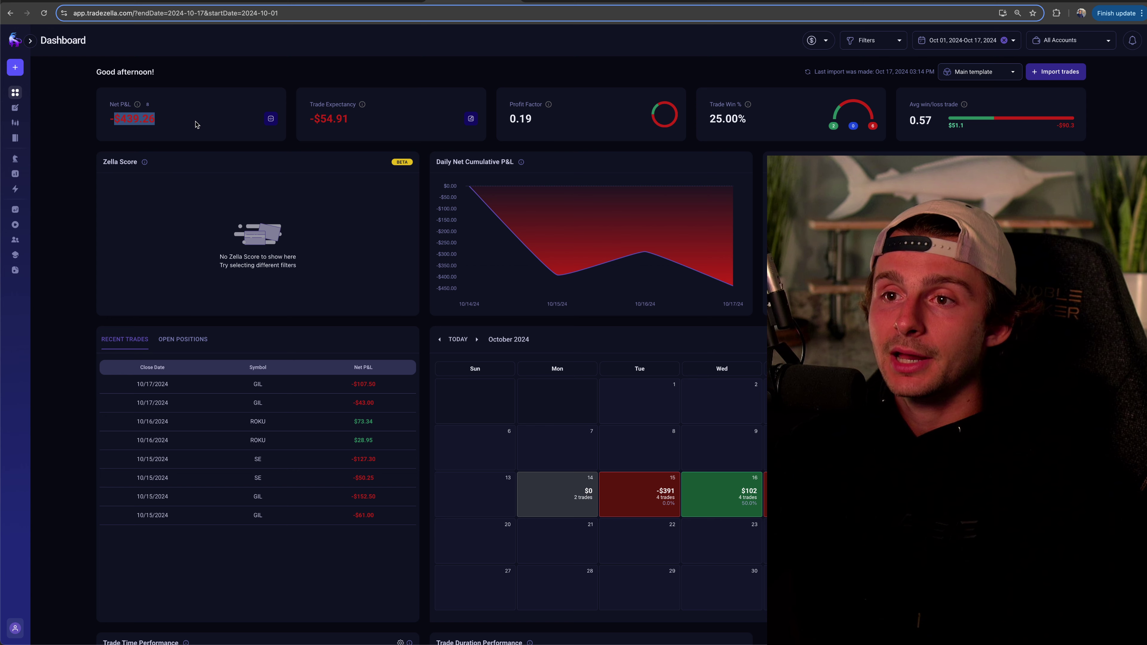
{"action": "left_click", "coordinate": [217, 75]}
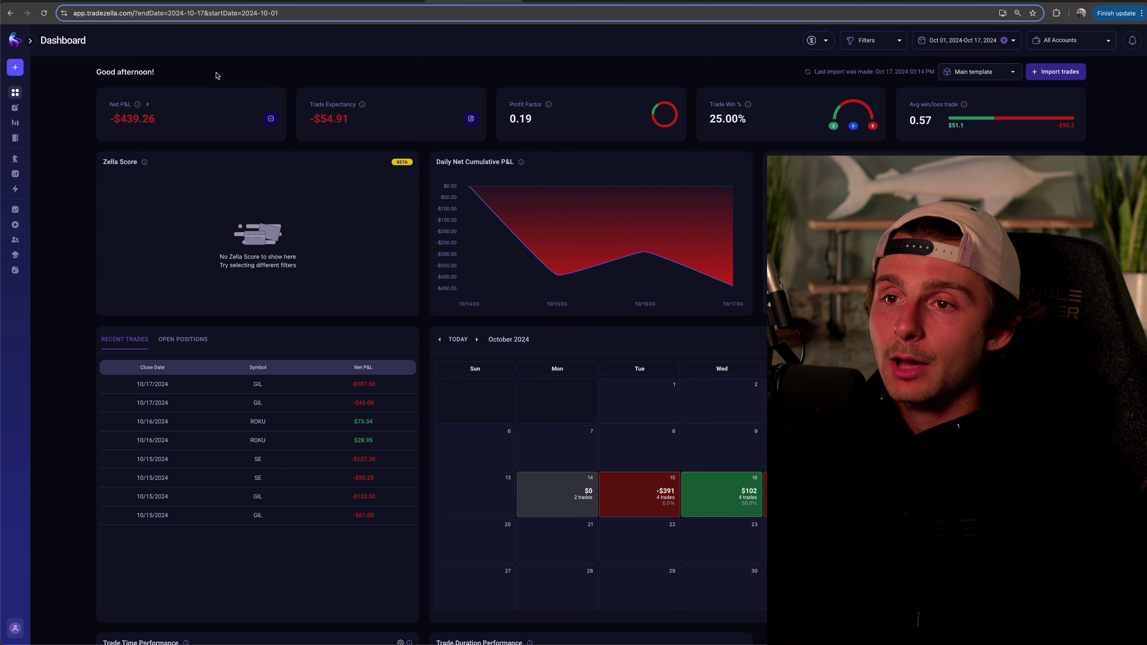